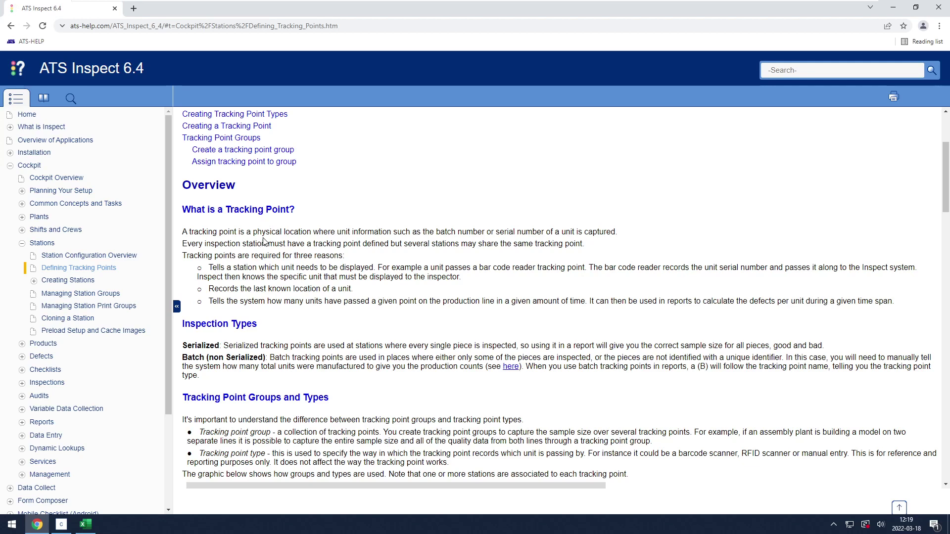
- Read the help page's tracking point diagrams and example, and examine the tracking point types and settings in the Excel setup list
{"action": "scroll", "coordinate": [376, 262], "scroll_direction": "down", "scroll_amount": 2}
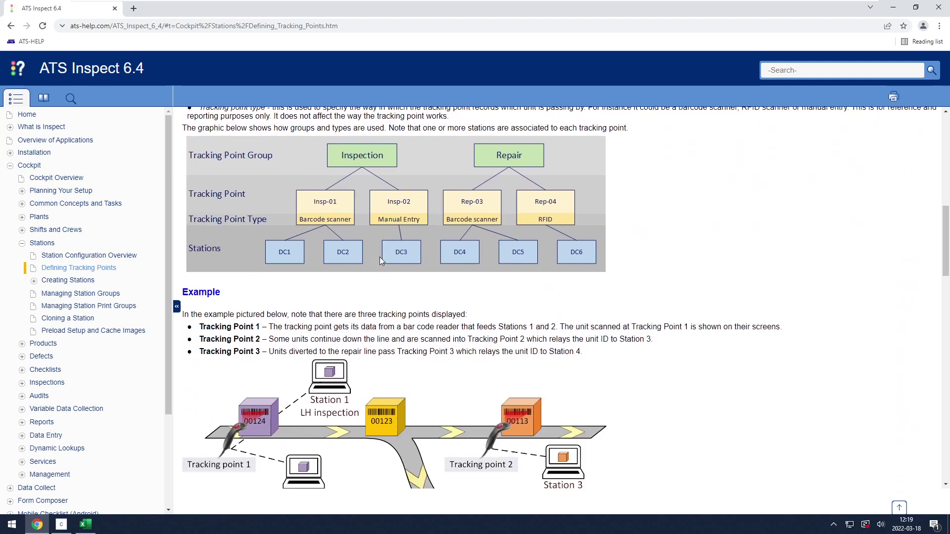
{"action": "scroll", "coordinate": [379, 240], "scroll_direction": "down", "scroll_amount": 4}
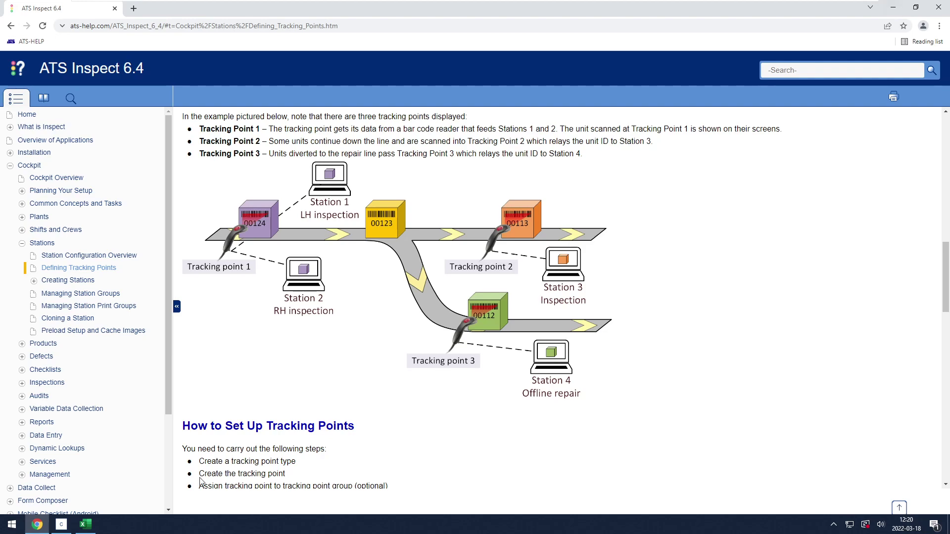
{"action": "left_click", "coordinate": [85, 525]}
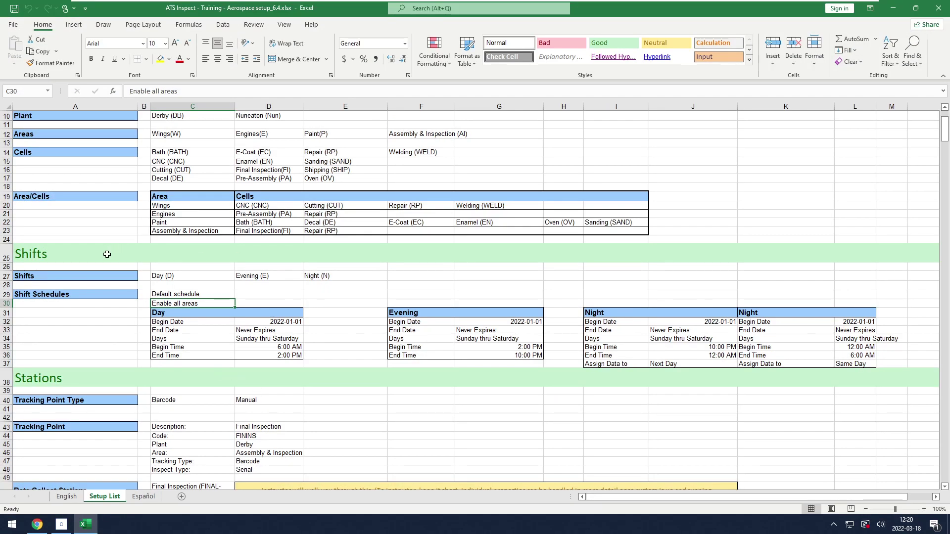
{"action": "left_click", "coordinate": [166, 402]}
{"action": "left_click", "coordinate": [252, 401]}
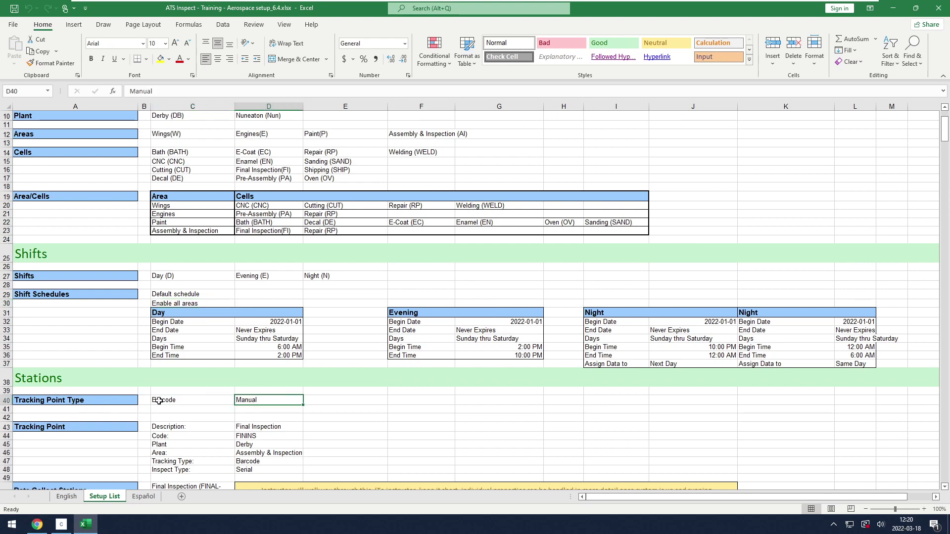
{"action": "left_click", "coordinate": [180, 404]}
{"action": "left_click", "coordinate": [250, 401]}
{"action": "left_click", "coordinate": [252, 464]}
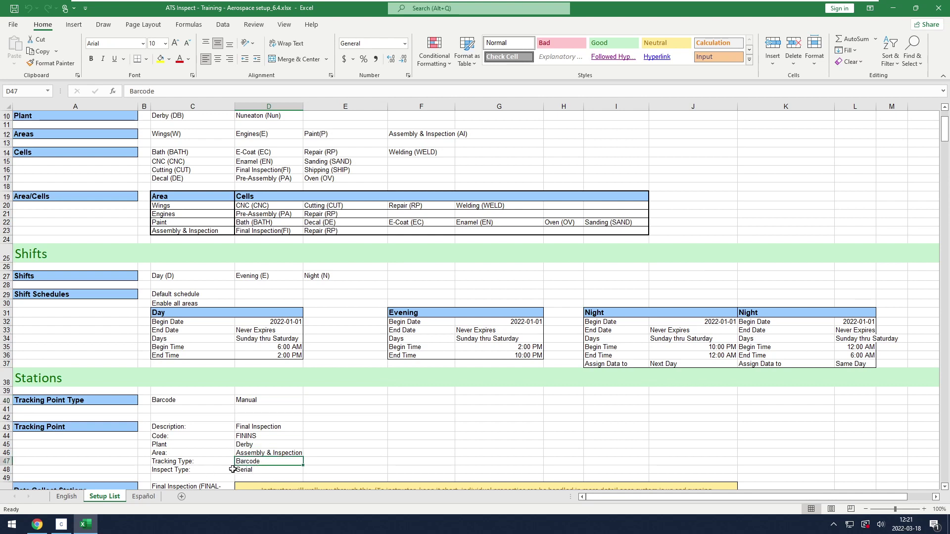
{"action": "left_click", "coordinate": [255, 469]}
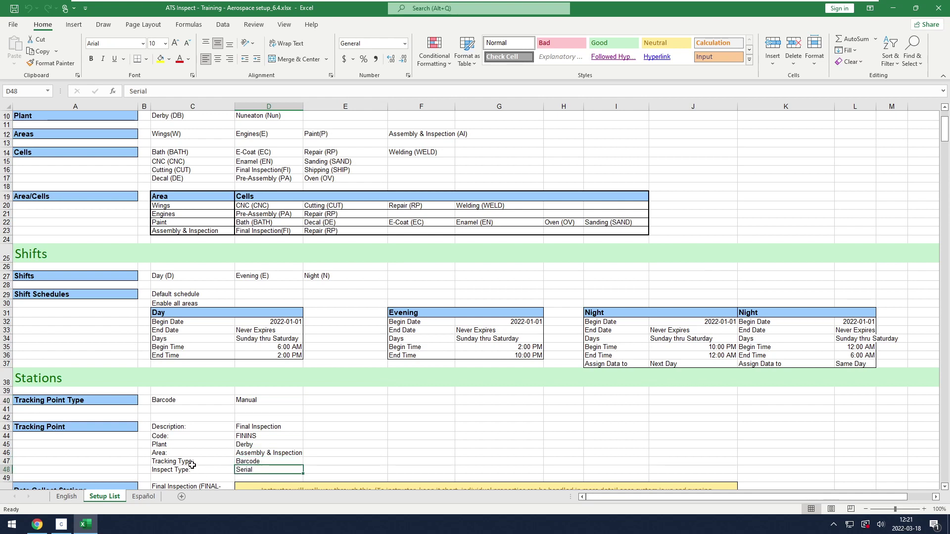
- Switch to Inspect Cockpit, open the tracking points setup and review which required data is missing
{"action": "left_click", "coordinate": [62, 524]}
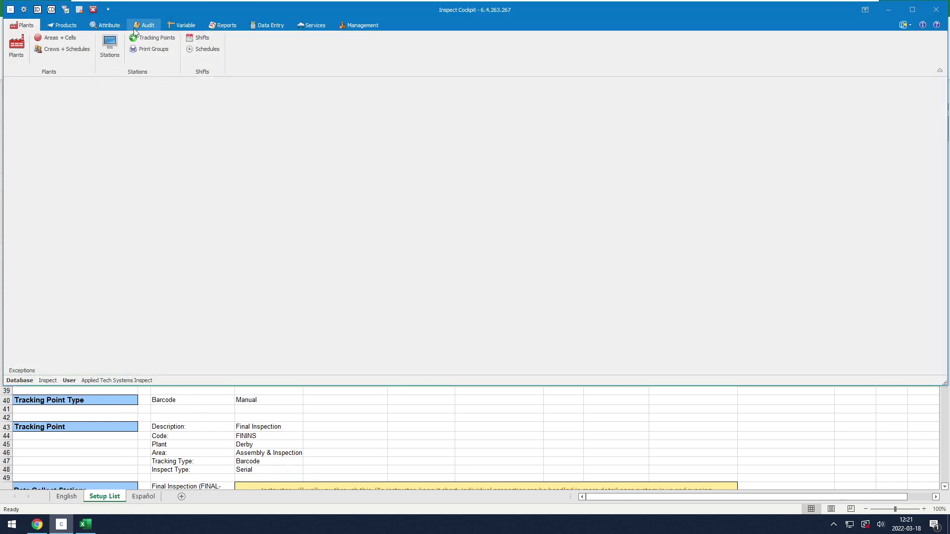
{"action": "left_click", "coordinate": [152, 37]}
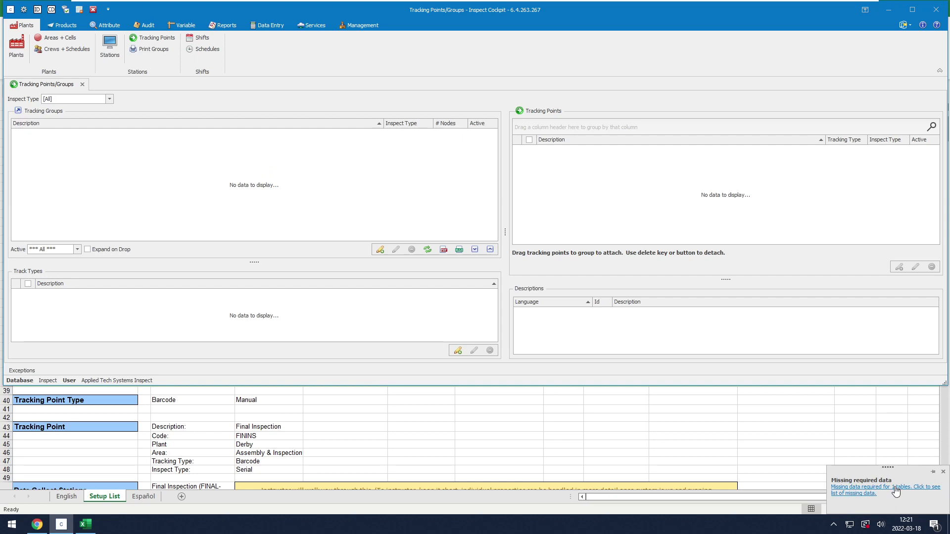
{"action": "left_click", "coordinate": [851, 494]}
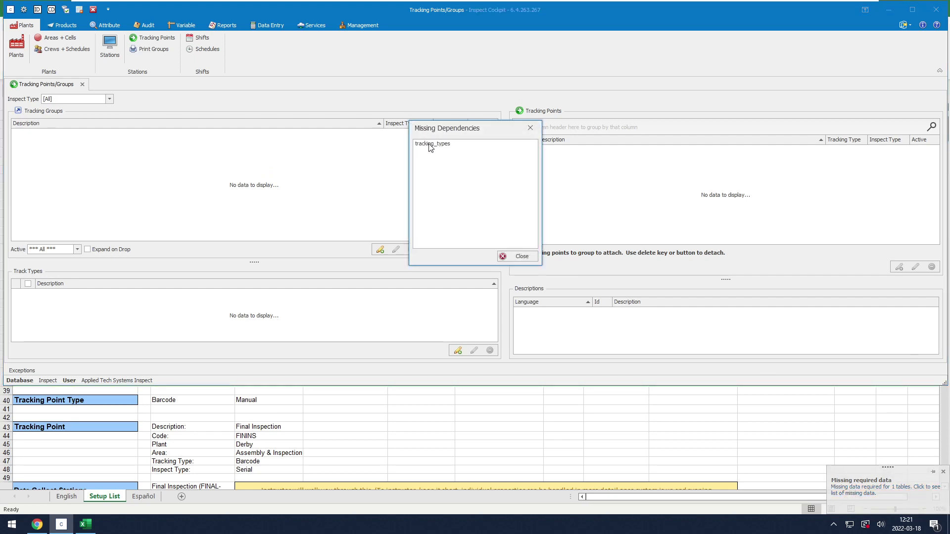
{"action": "left_click", "coordinate": [528, 256]}
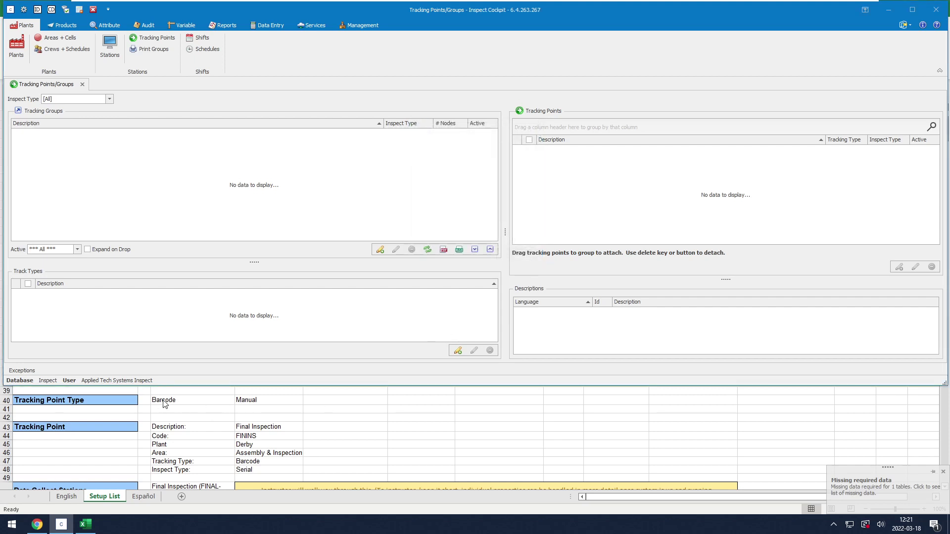
- Add two tracking types with the descriptions Barcode and Manual
{"action": "left_click", "coordinate": [456, 352]}
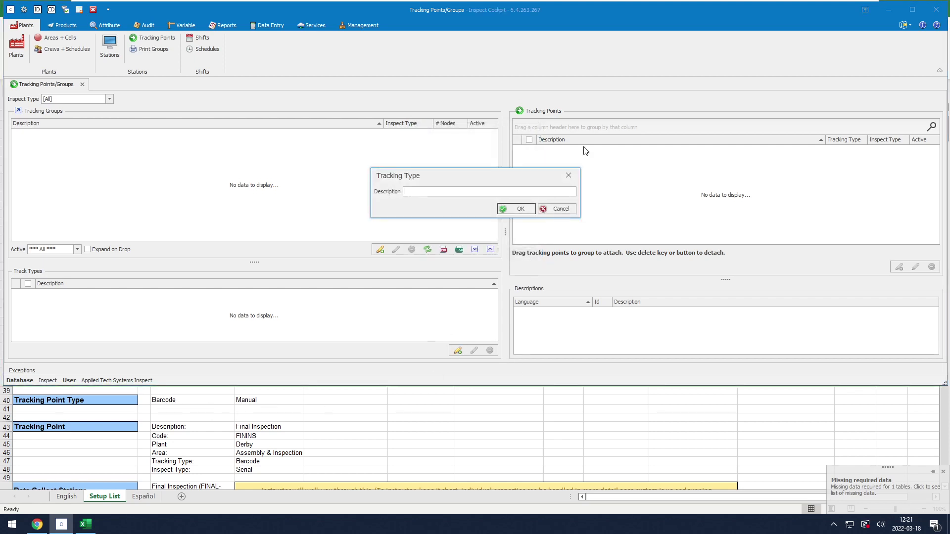
{"action": "type", "text": "Barcode"}
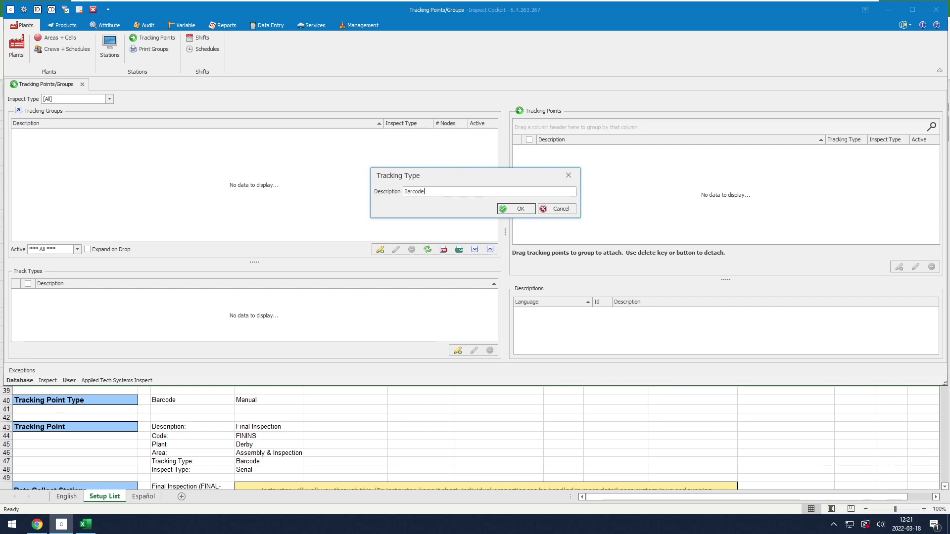
{"action": "left_click", "coordinate": [516, 209]}
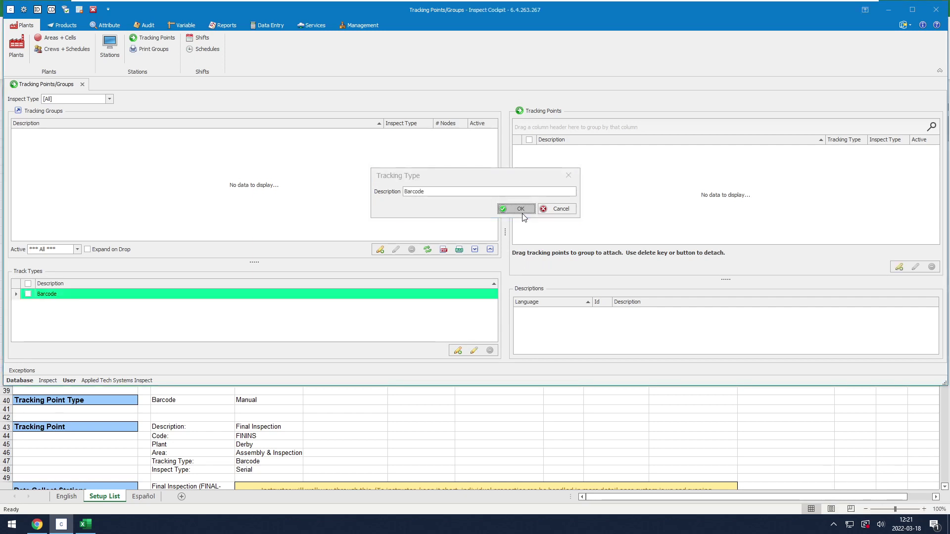
{"action": "left_click", "coordinate": [458, 351]}
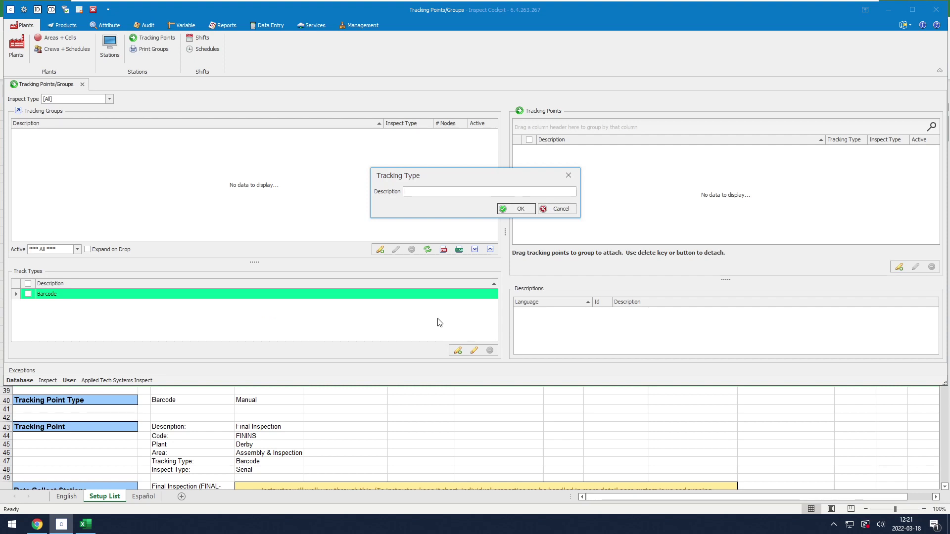
{"action": "type", "text": "Manual"}
{"action": "left_click", "coordinate": [524, 209]}
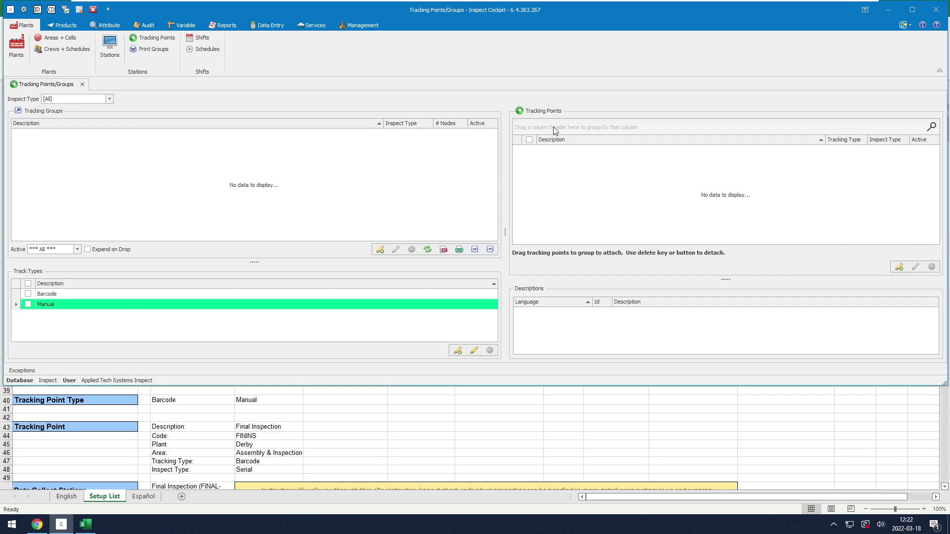
- Fill in a new tracking point with description Final Inspection, code FININS, tracking type Barcode and inspect type Serial
{"action": "left_click", "coordinate": [899, 267]}
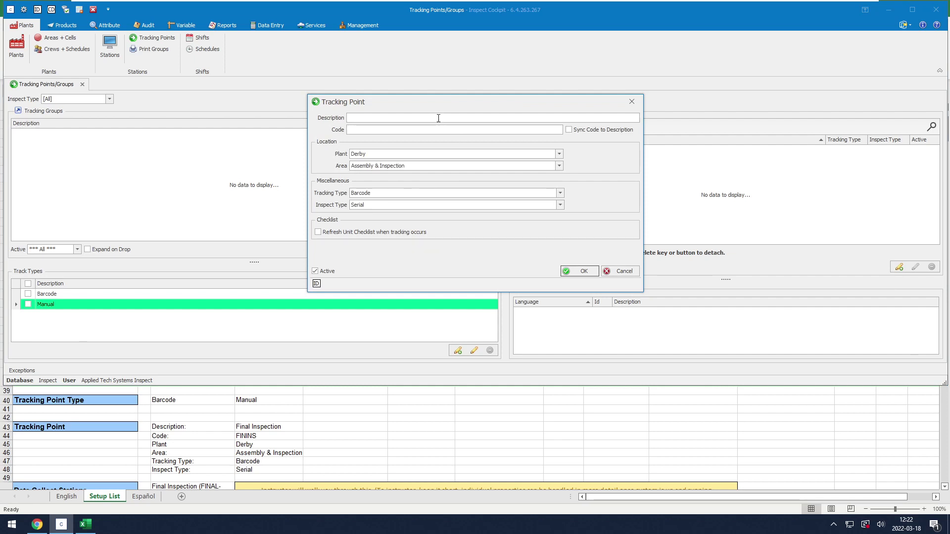
{"action": "type", "text": "Final Inspection"}
{"action": "key", "text": "Tab"}
{"action": "left_click", "coordinate": [382, 196]}
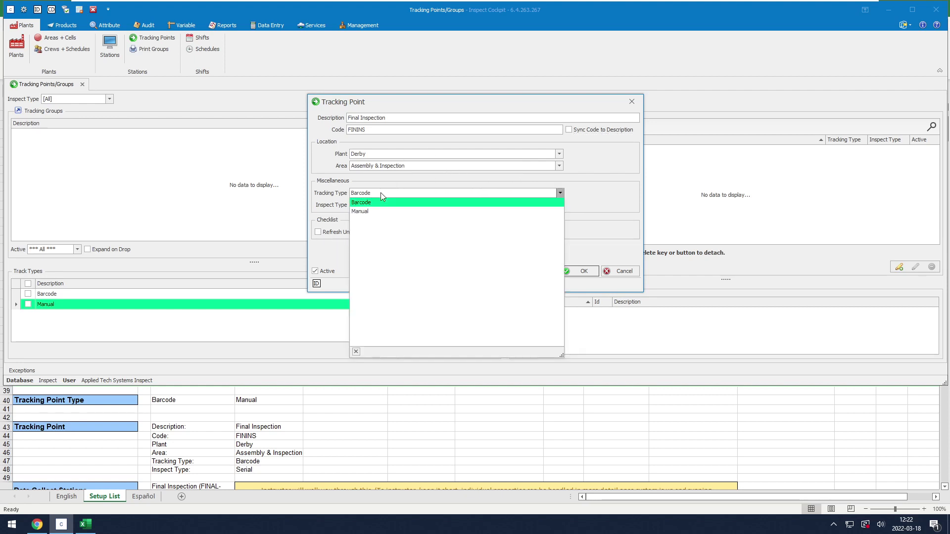
{"action": "left_click", "coordinate": [371, 202]}
{"action": "left_click", "coordinate": [384, 207]}
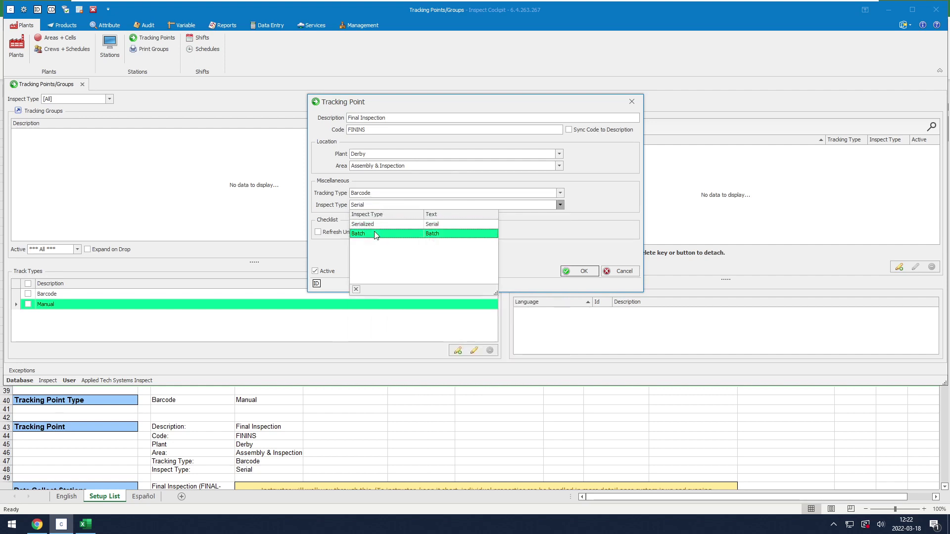
{"action": "left_click", "coordinate": [390, 207]}
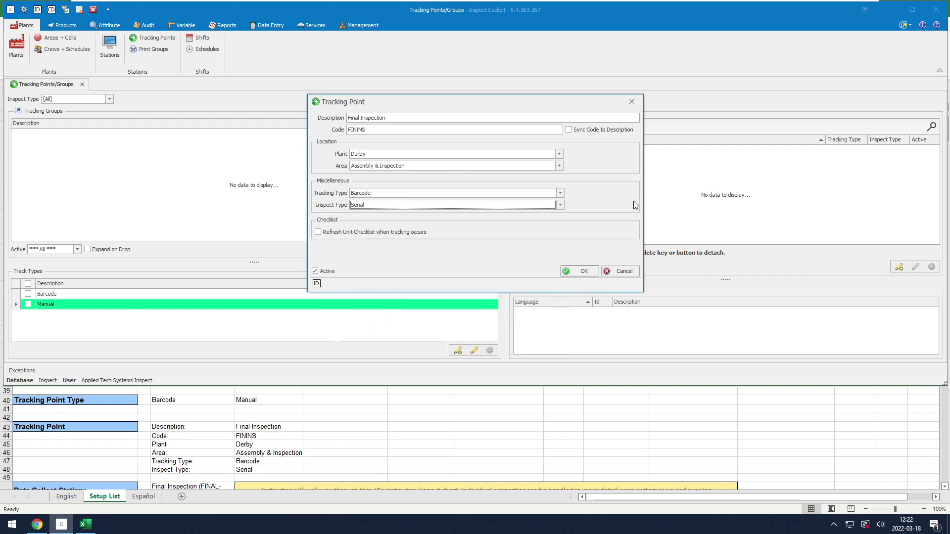
{"action": "left_click", "coordinate": [560, 206]}
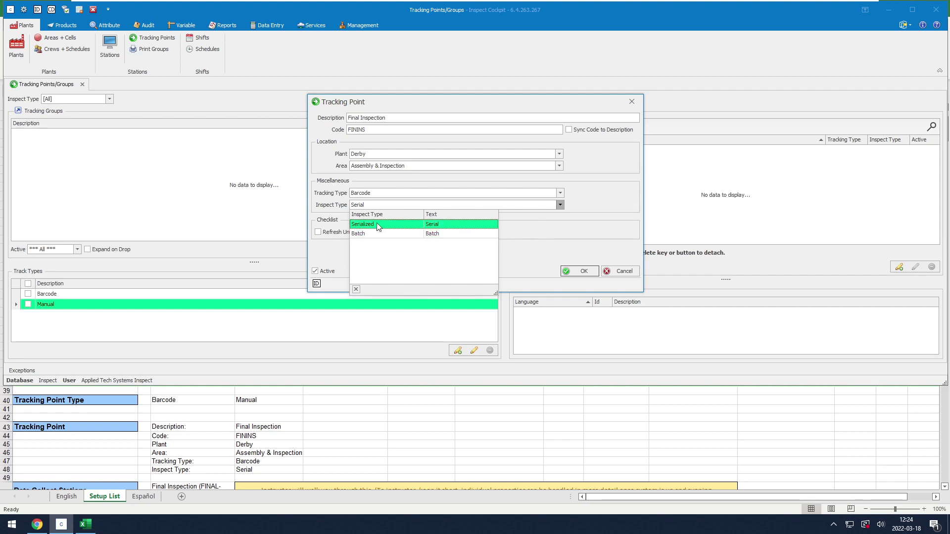
{"action": "left_click", "coordinate": [451, 226]}
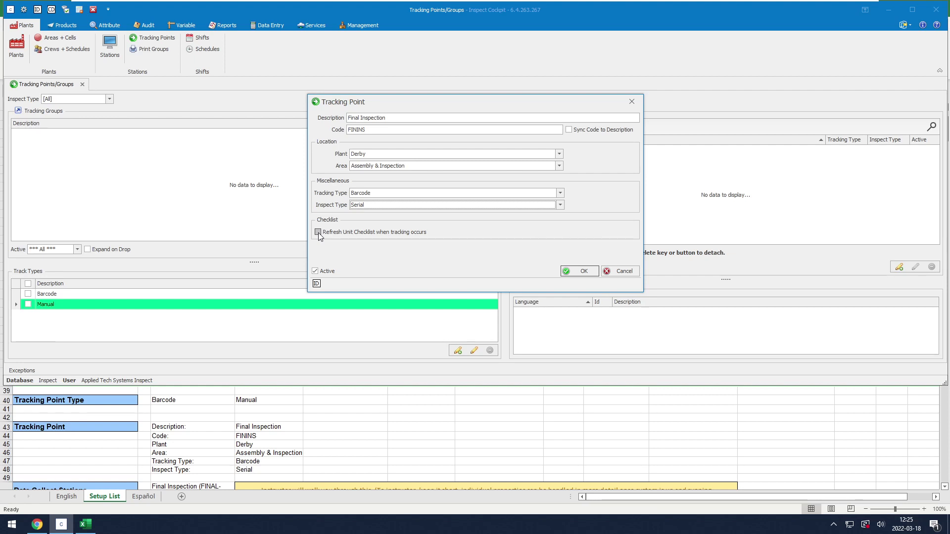
- Toggle the option to refresh the unit checklist when tracking occurs and save the Final Inspection tracking point
{"action": "left_click", "coordinate": [318, 231]}
{"action": "left_click", "coordinate": [318, 232]}
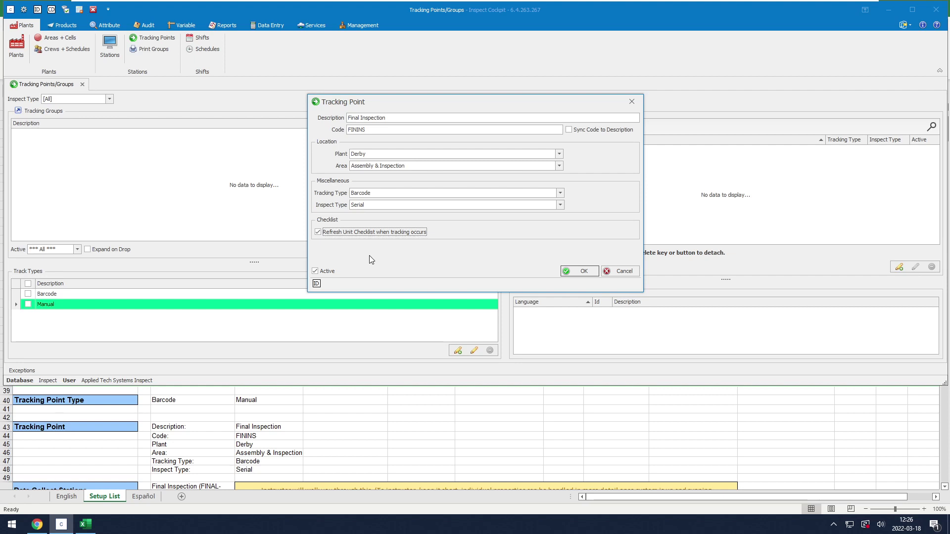
{"action": "left_click", "coordinate": [318, 233]}
{"action": "left_click", "coordinate": [318, 232]}
{"action": "left_click", "coordinate": [581, 272]}
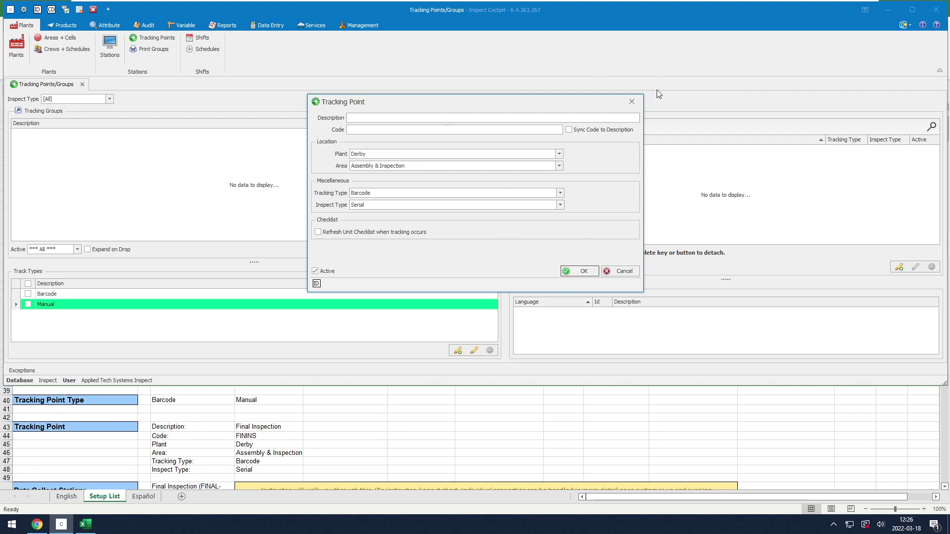
{"action": "left_click", "coordinate": [631, 102]}
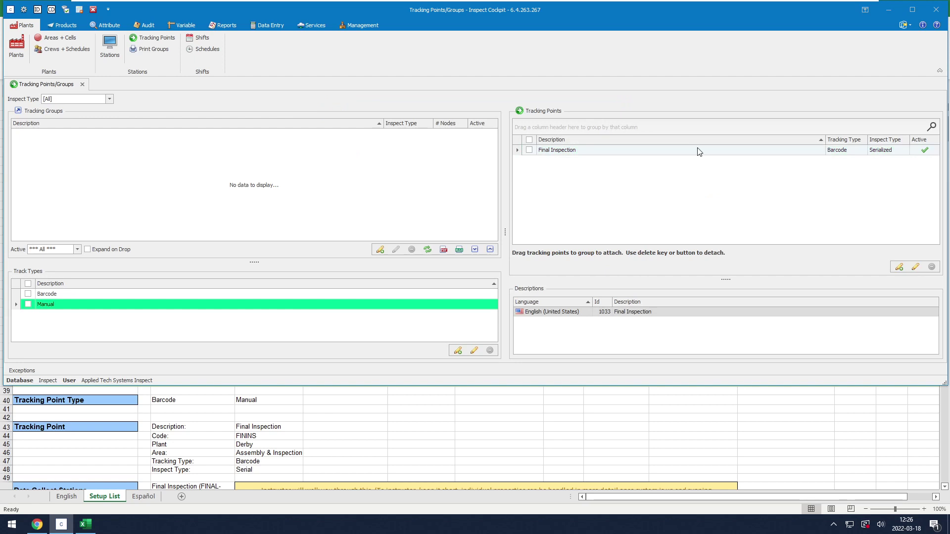
- Select the Final Inspection tracking point and look at the tracking point example diagram on the help page in the browser
{"action": "left_click", "coordinate": [670, 150]}
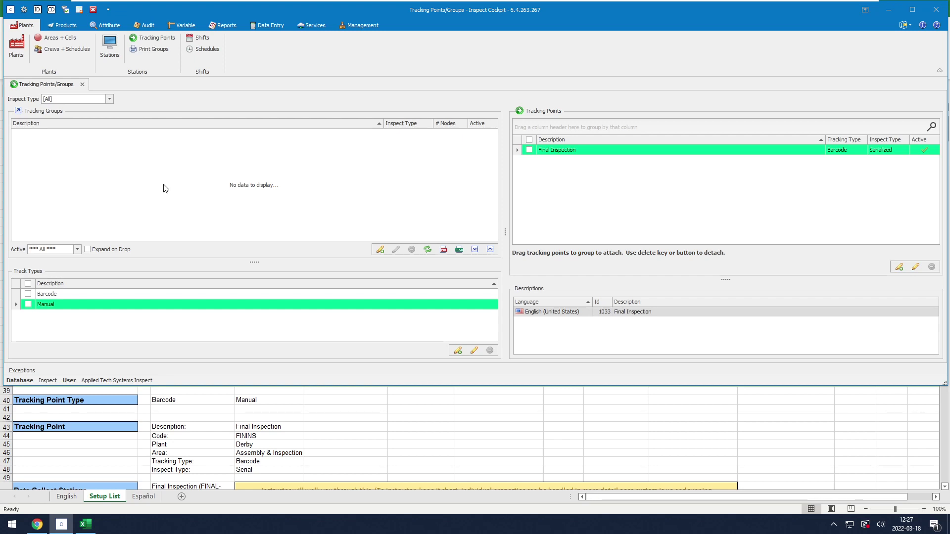
{"action": "left_click", "coordinate": [38, 525]}
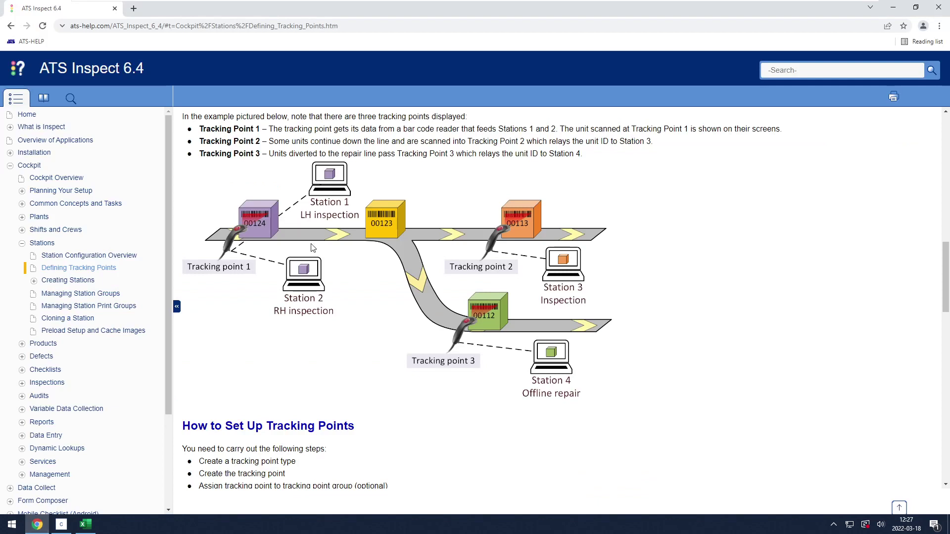
{"action": "left_click", "coordinate": [896, 8]}
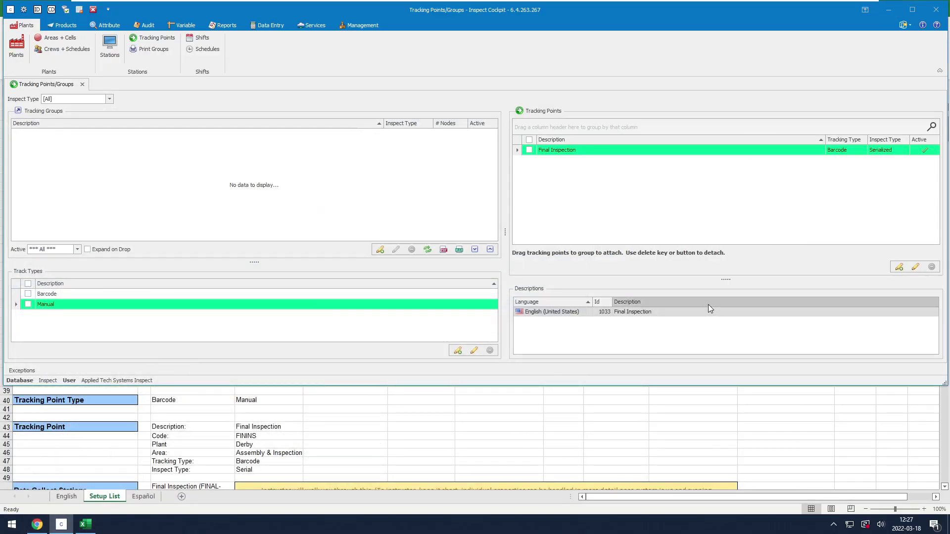